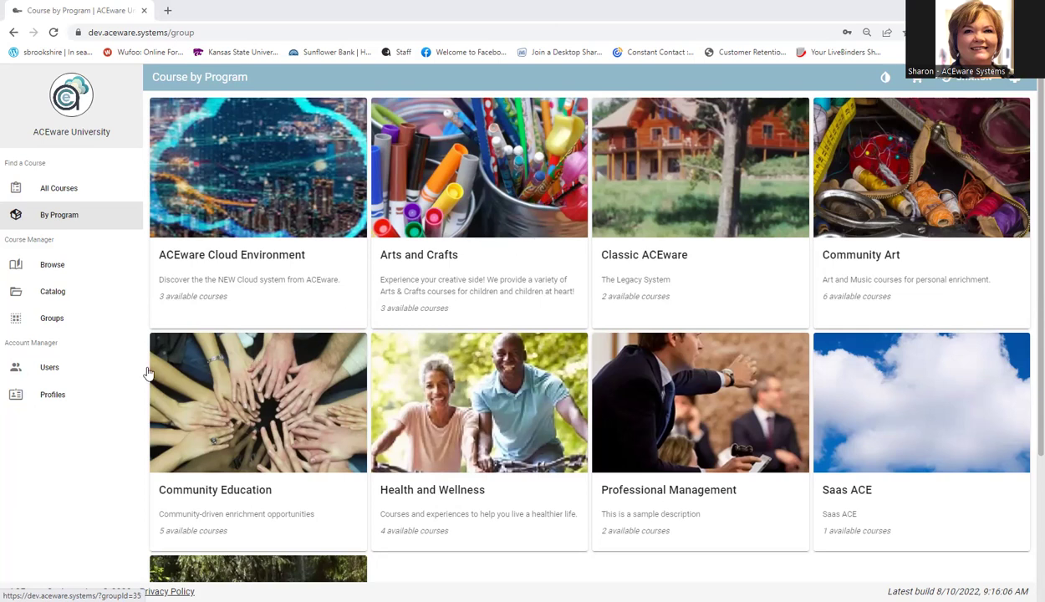
Search the profiles for the student's first name, open the first matching profile and view its payors.
click(57, 400)
click(278, 117)
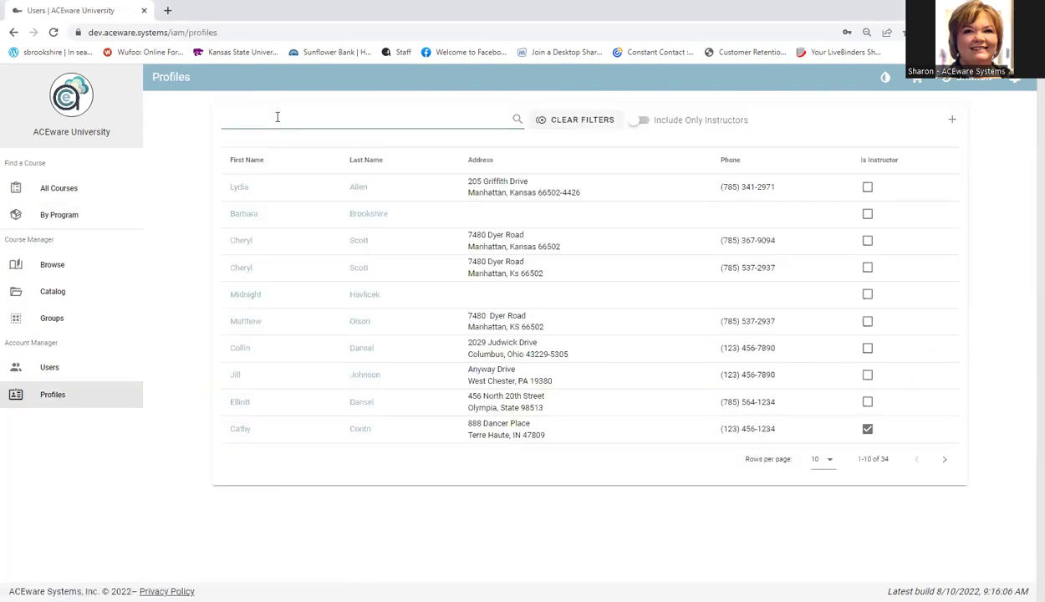
text(elliot)
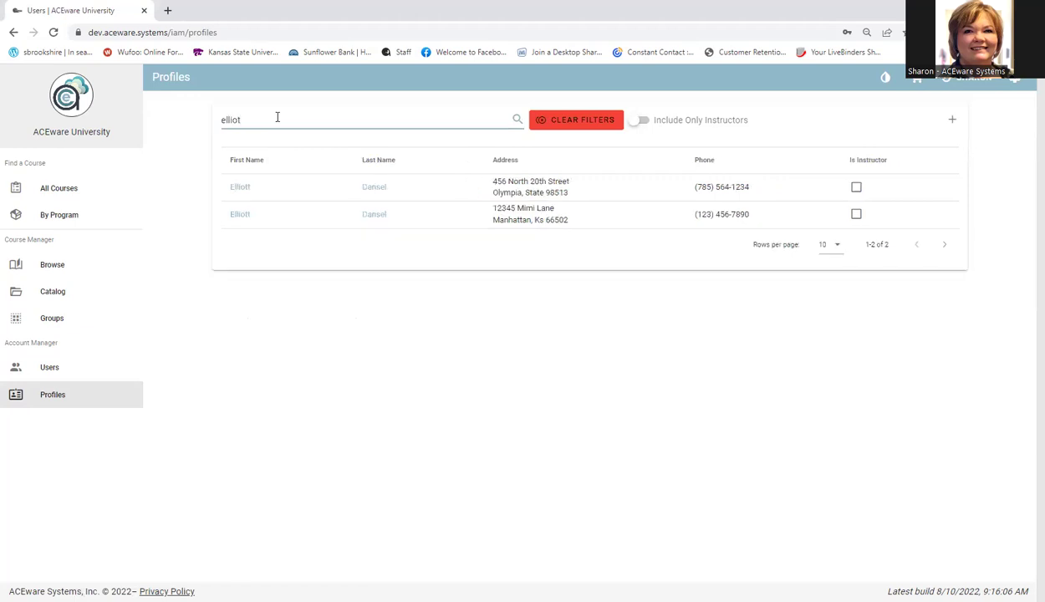
click(249, 189)
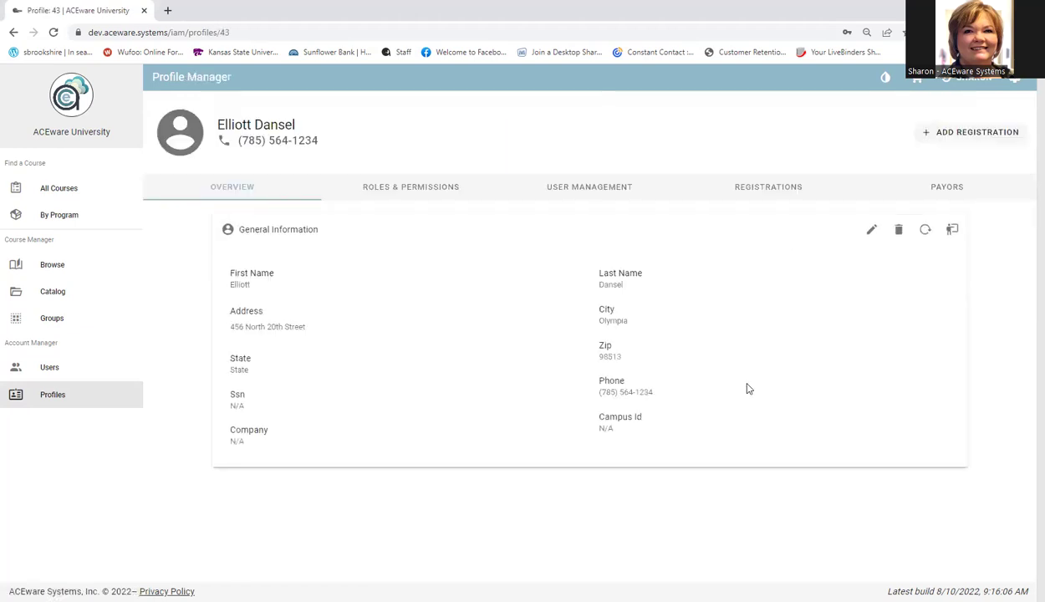
click(960, 191)
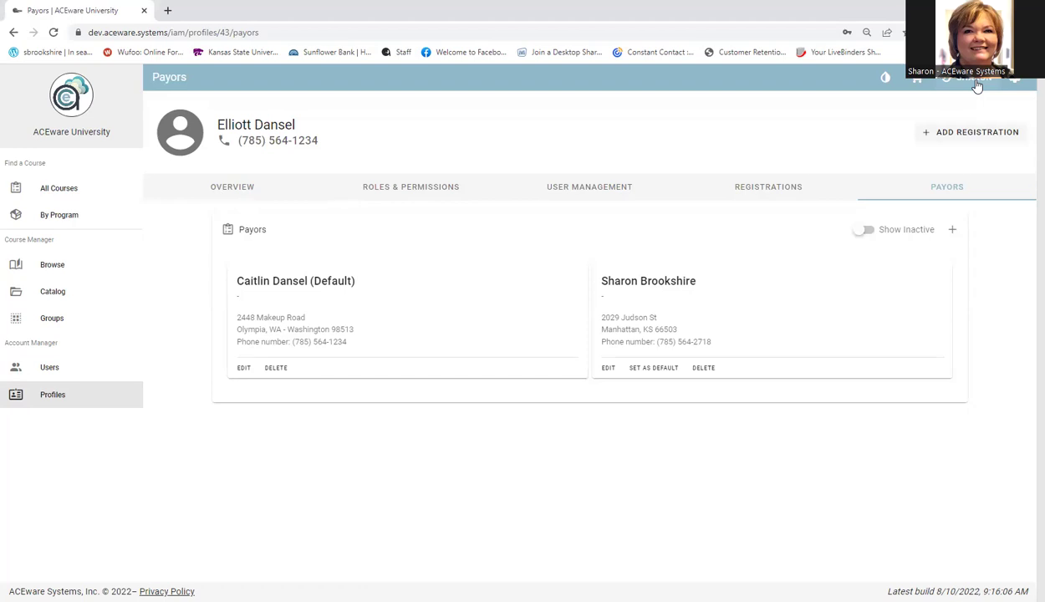
Search the managed courses for "arts" and open the Arts and Crafts for Youth course 23WARTC.
click(58, 269)
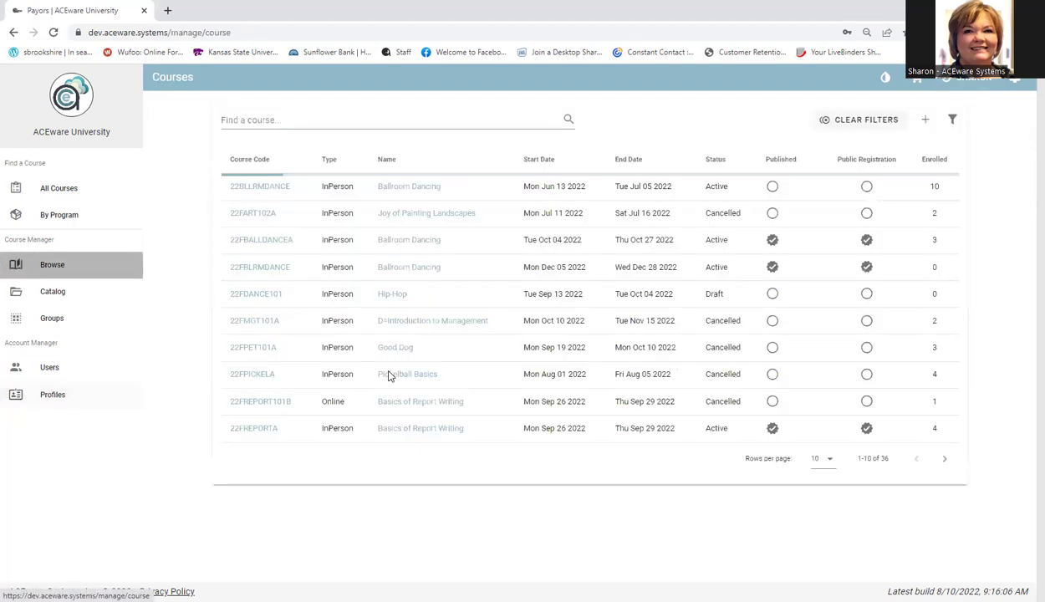
click(249, 119)
text(arts)
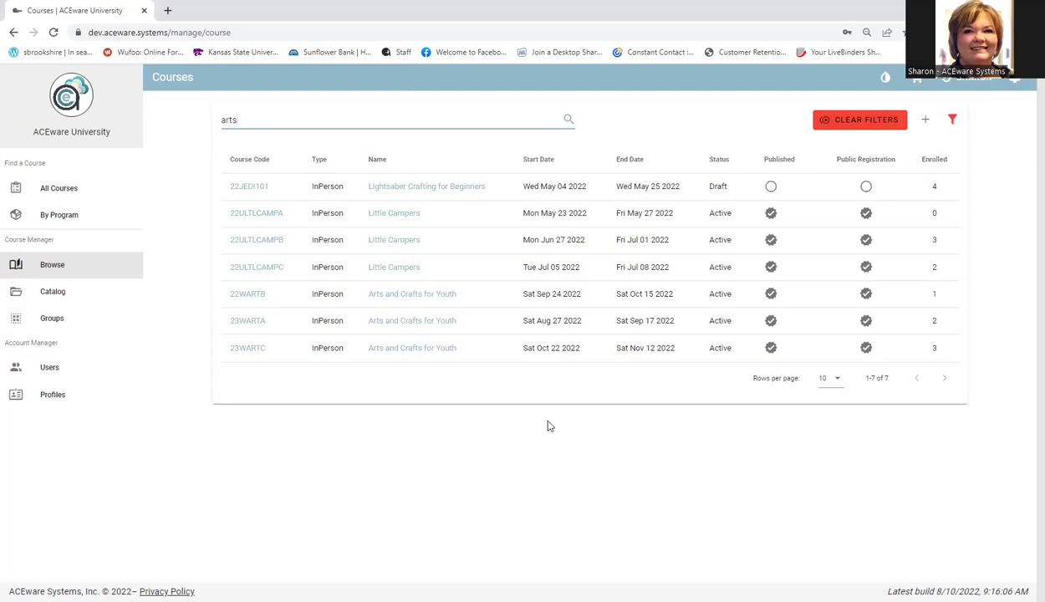
click(410, 350)
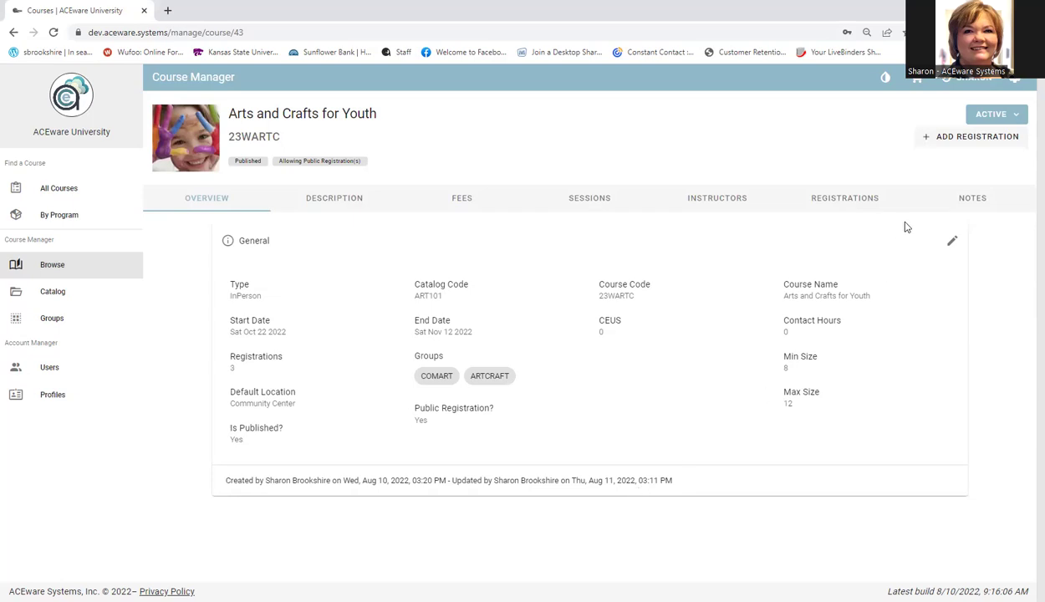
Add a registration for the student's second matching profile, searched by first name, to the cart with the $65.00 Registration Fee.
click(943, 139)
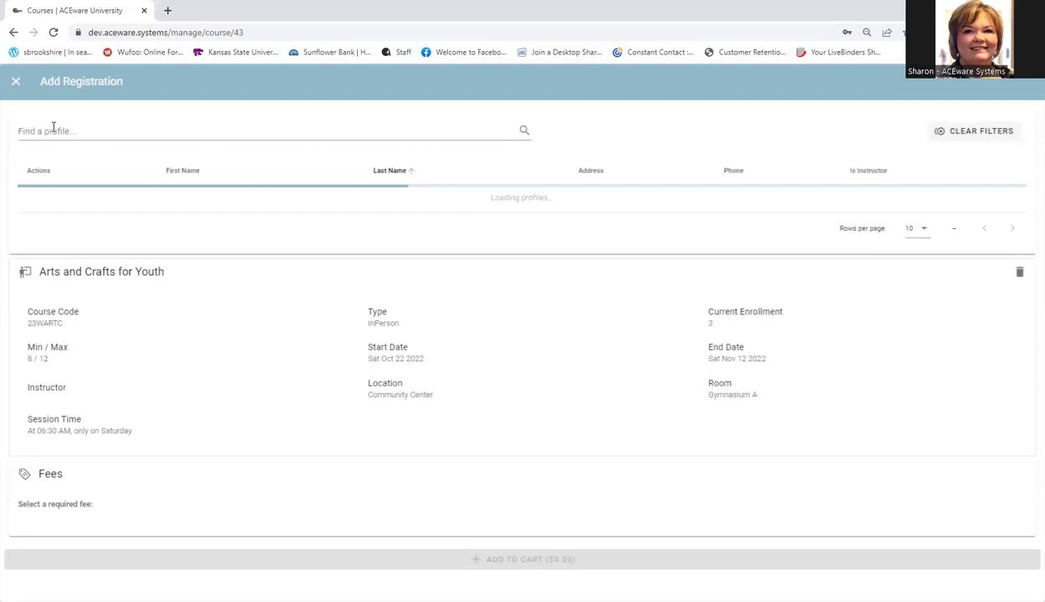
click(40, 122)
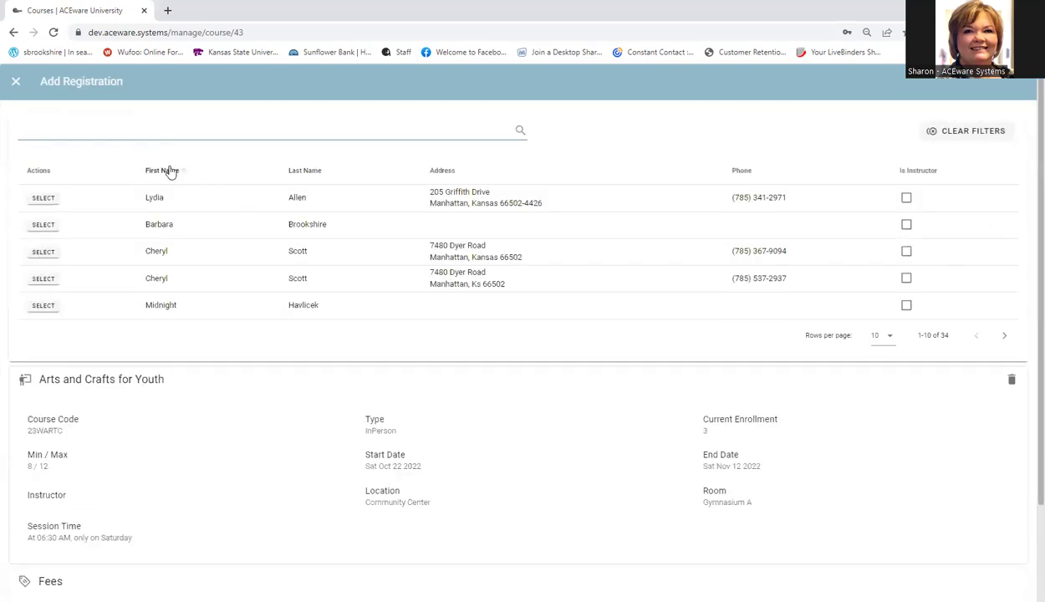
text(elli)
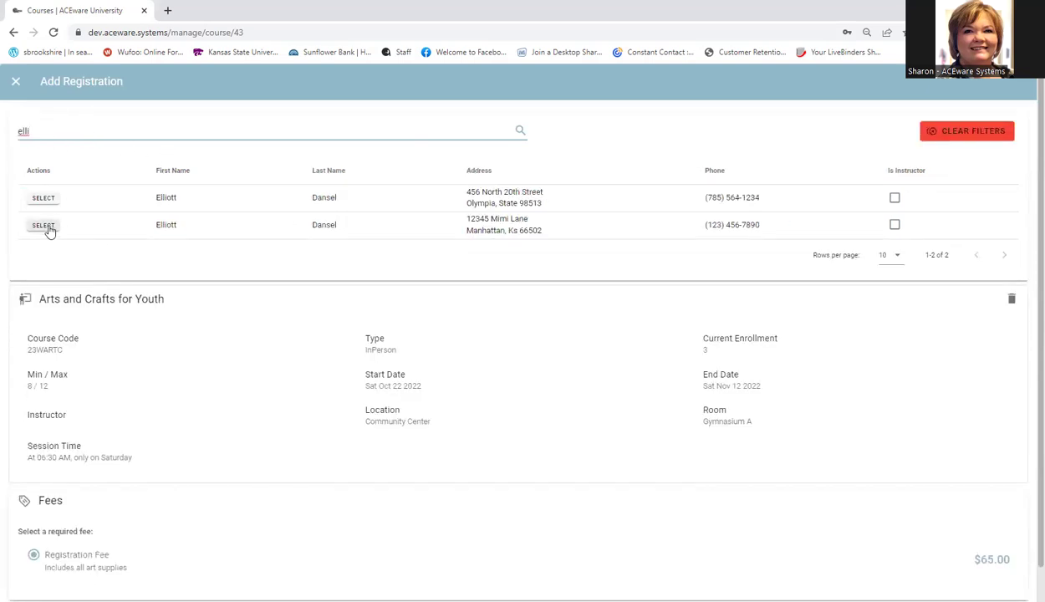
click(43, 226)
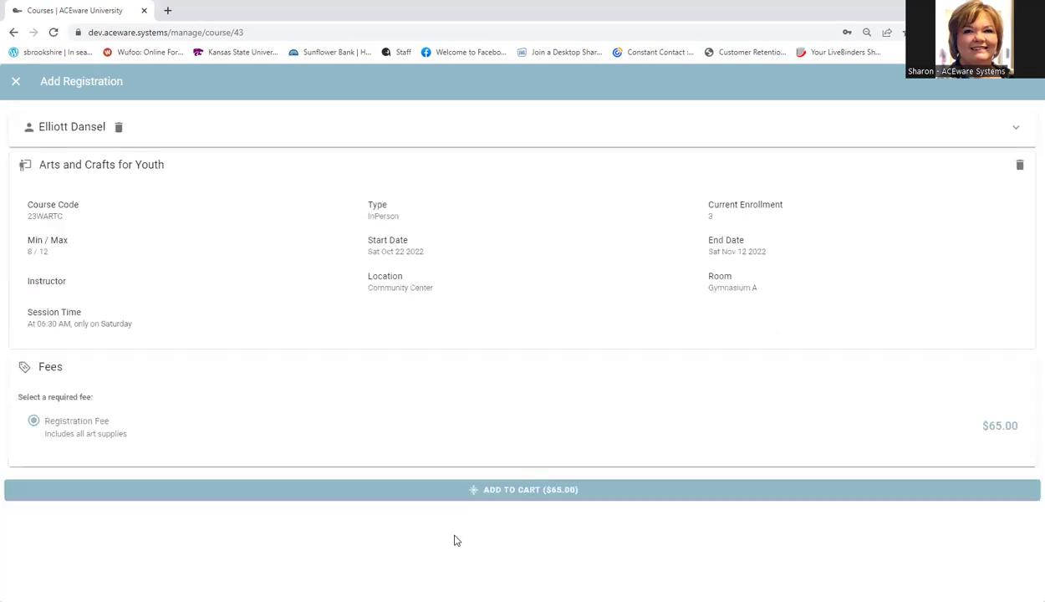
click(520, 491)
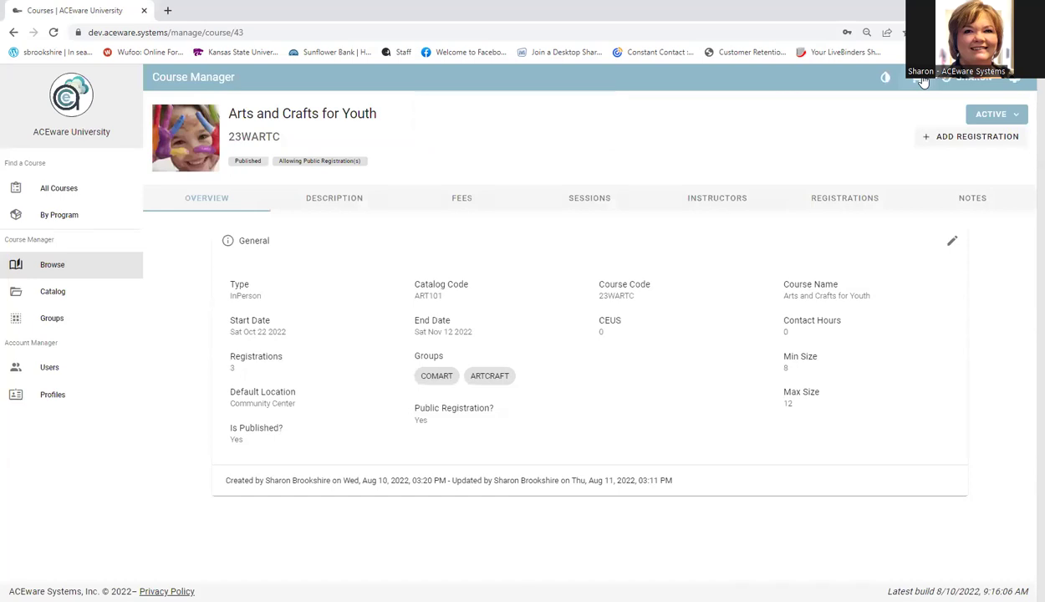
Check out the enrollment cart with payment by check and change the payor to the second one listed.
click(921, 79)
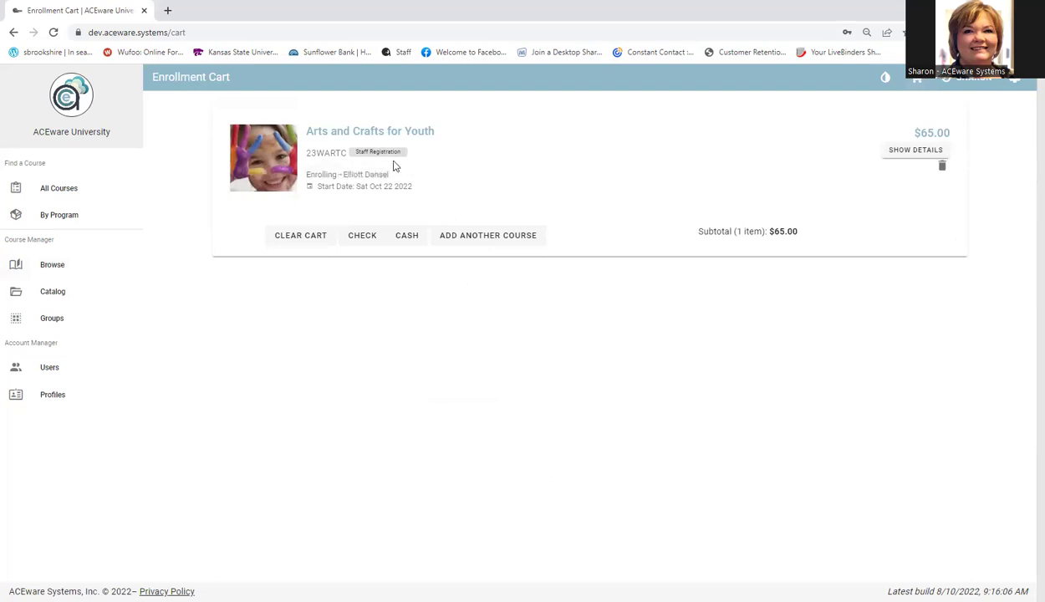
mouse_move(385, 160)
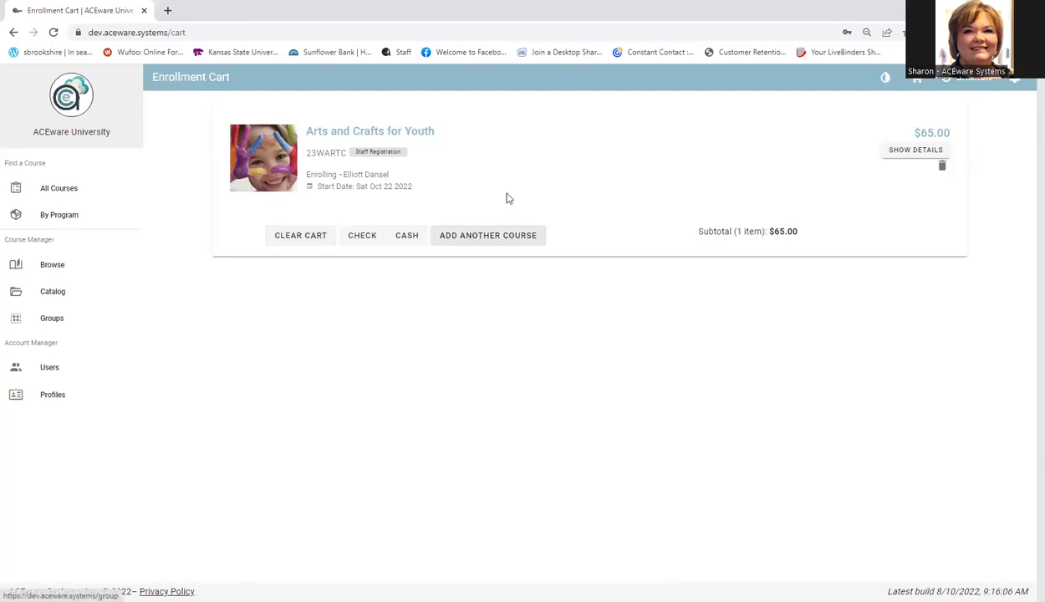
click(362, 236)
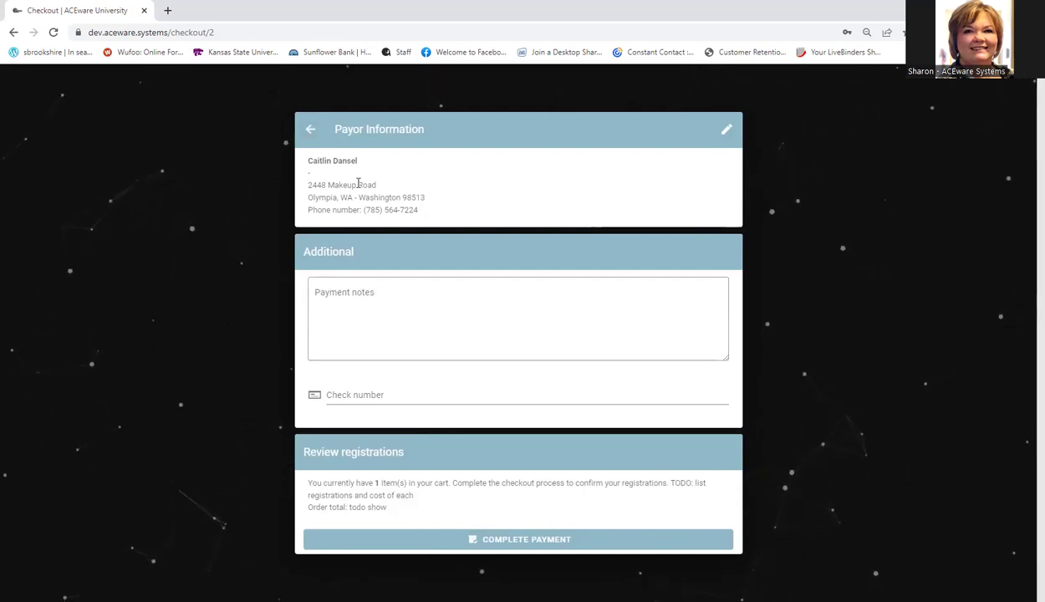
click(727, 131)
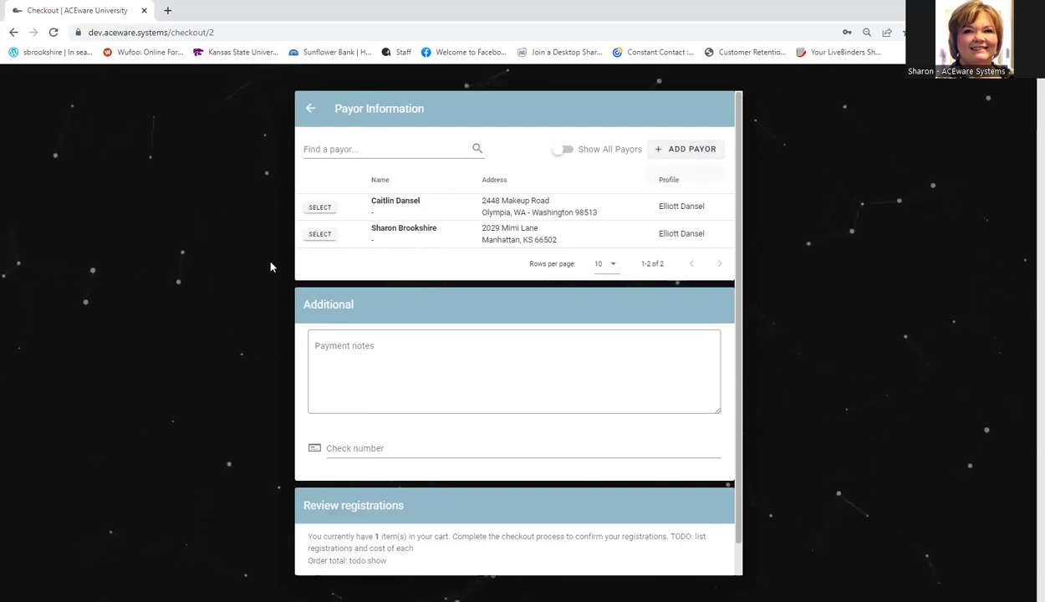
click(325, 237)
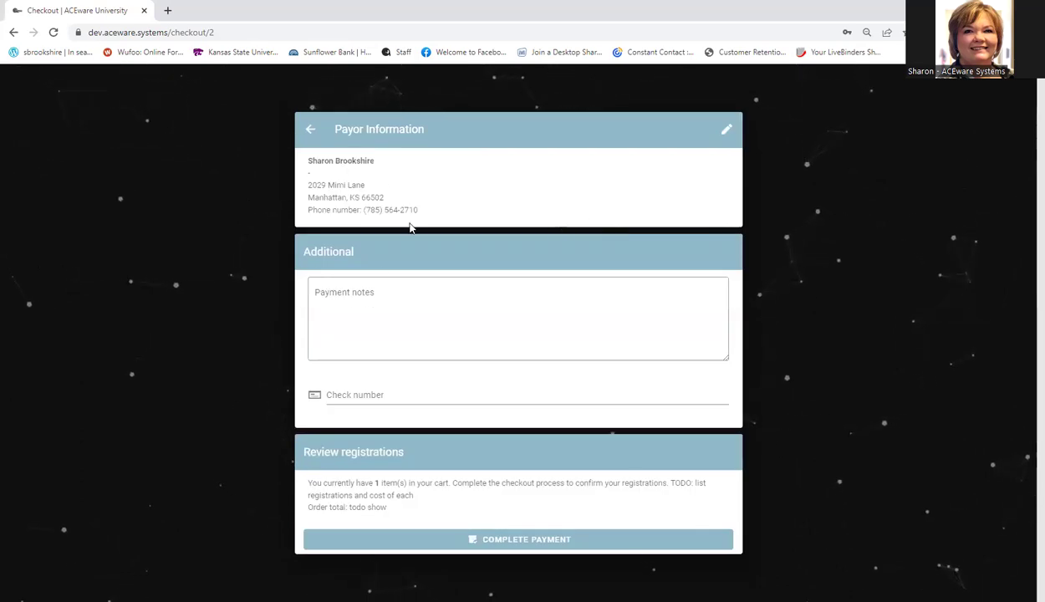
Enter check number 1234 and complete the payment.
click(352, 394)
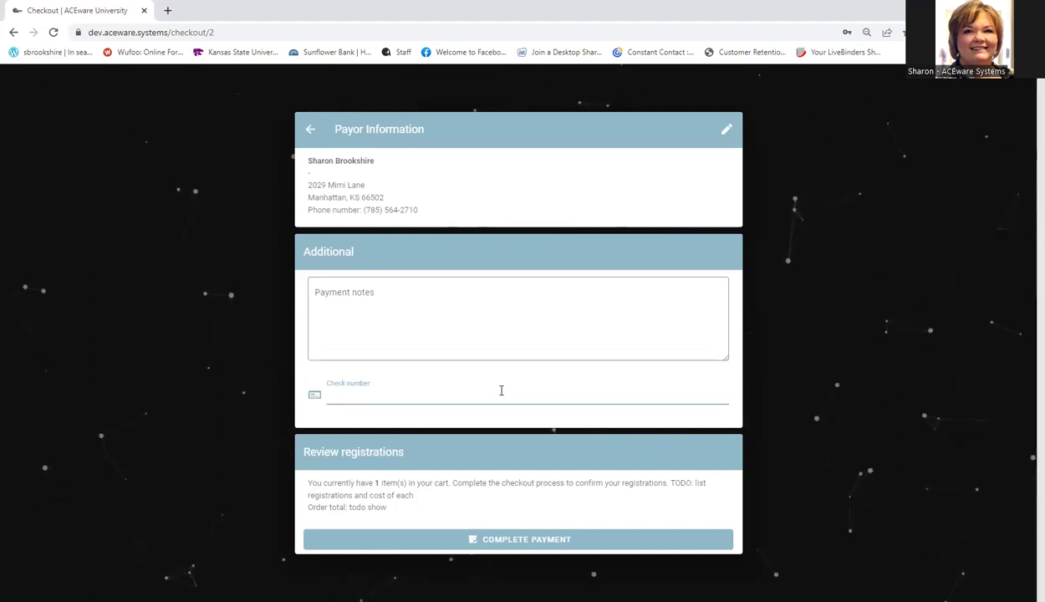
text(1234)
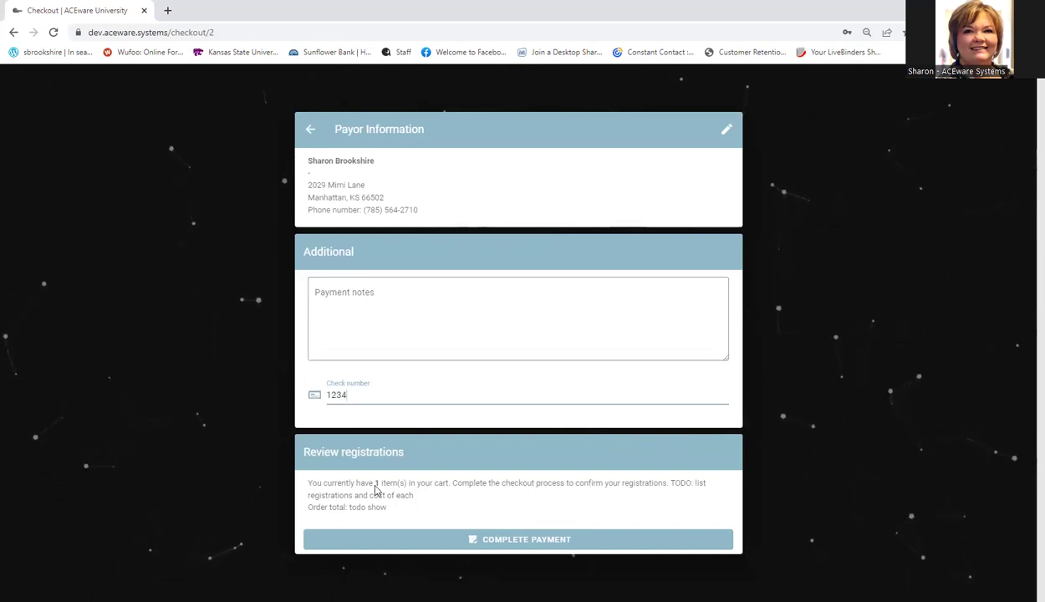
click(512, 539)
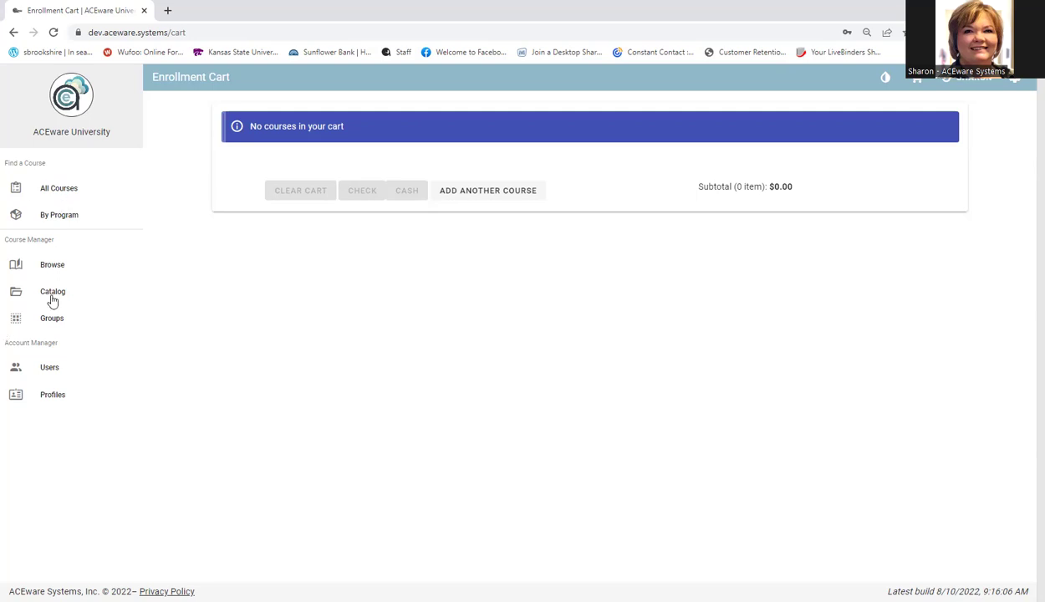
Open the last registration listed for Arts and Crafts for Youth course 23WARTC and examine its details, payments and fees.
click(60, 268)
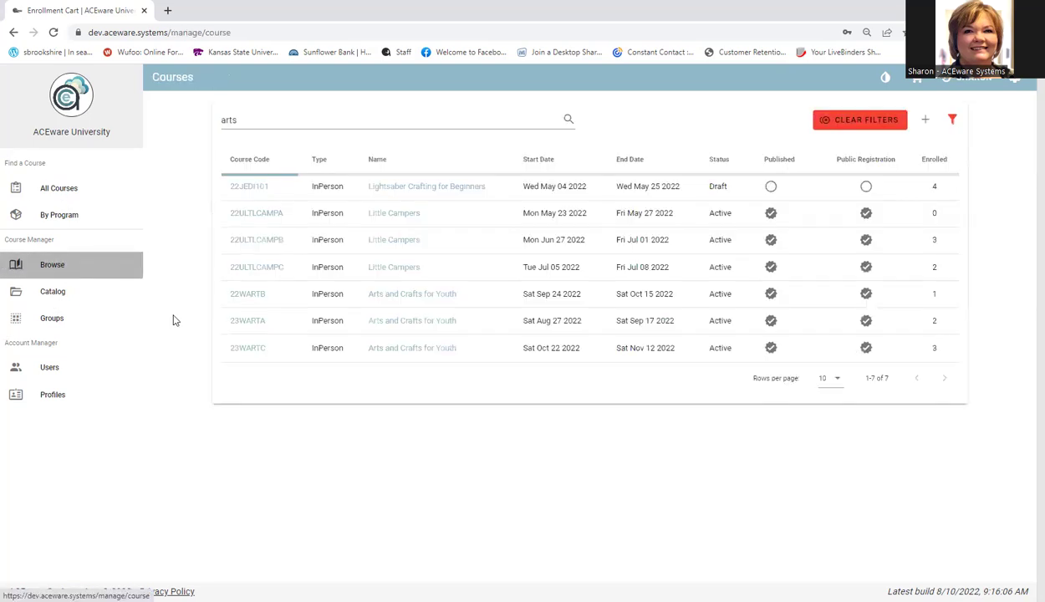
click(410, 349)
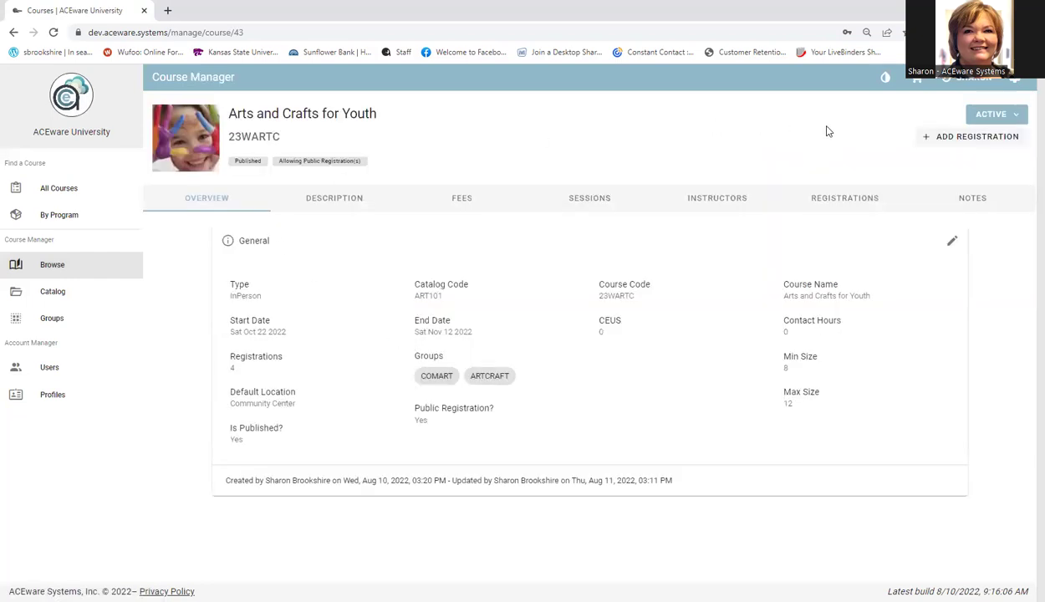
click(858, 202)
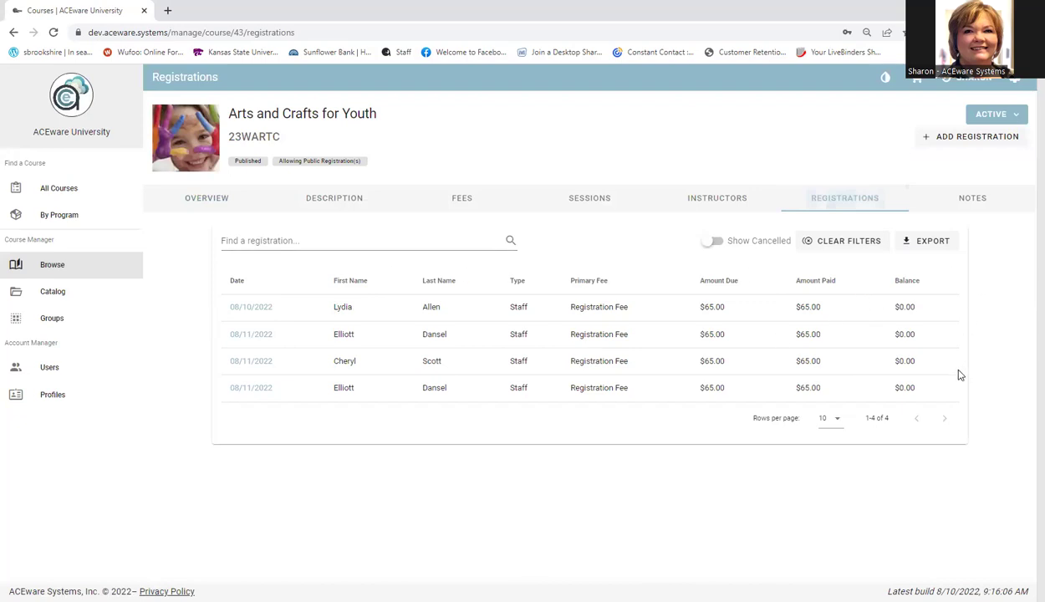
click(251, 387)
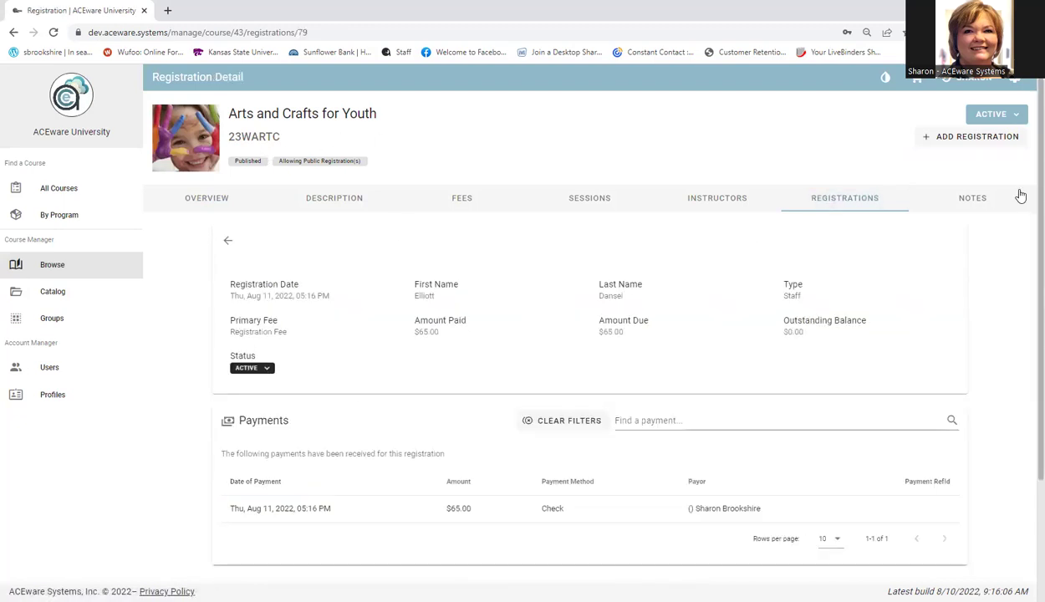
scroll(1024, 200, down, 2)
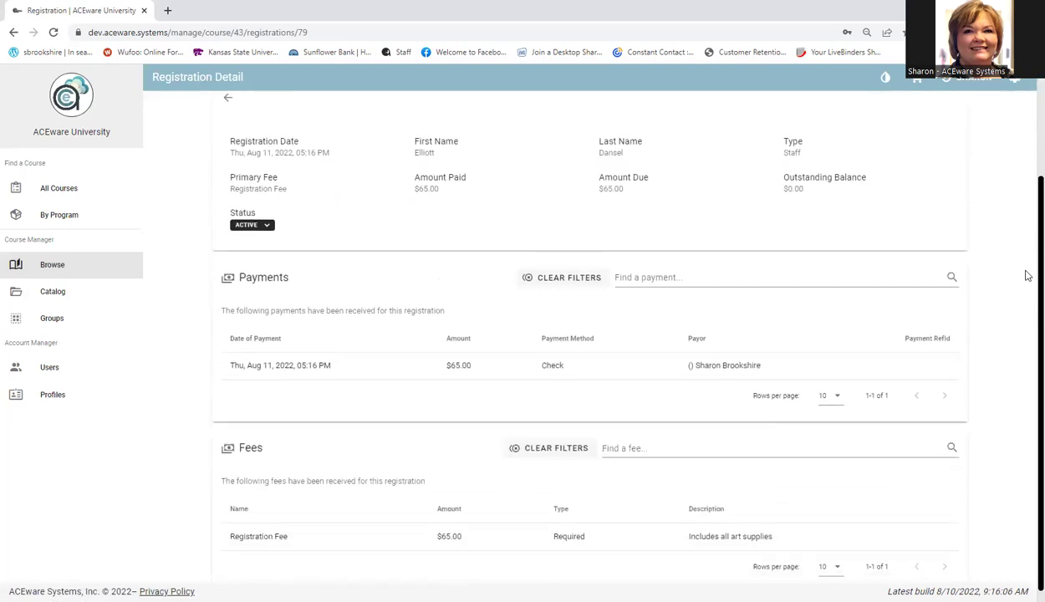
scroll(1028, 275, down, 1)
scroll(1019, 155, up, 2)
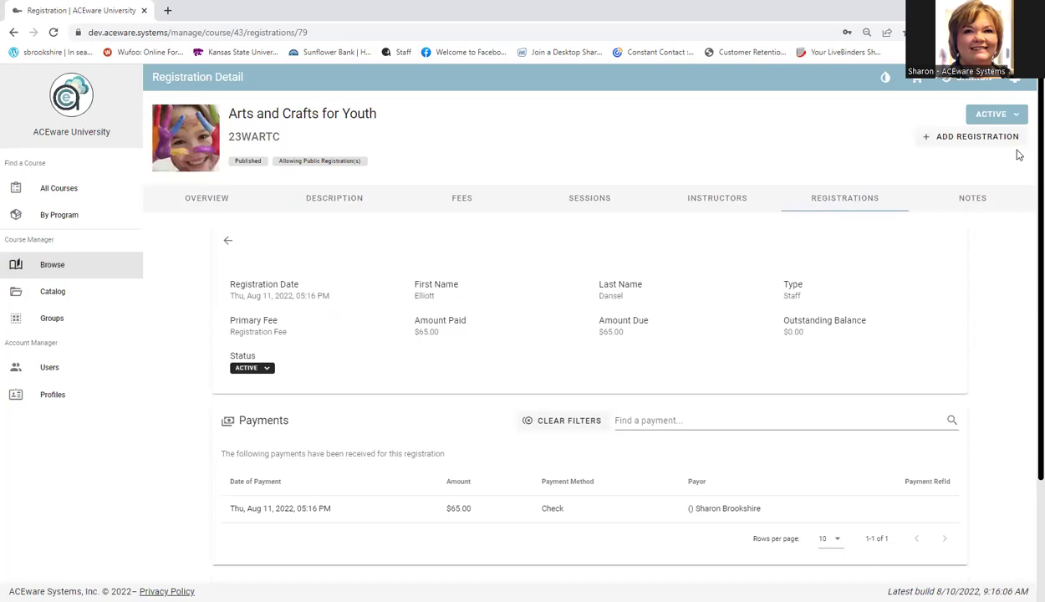
scroll(1018, 159, down, 1)
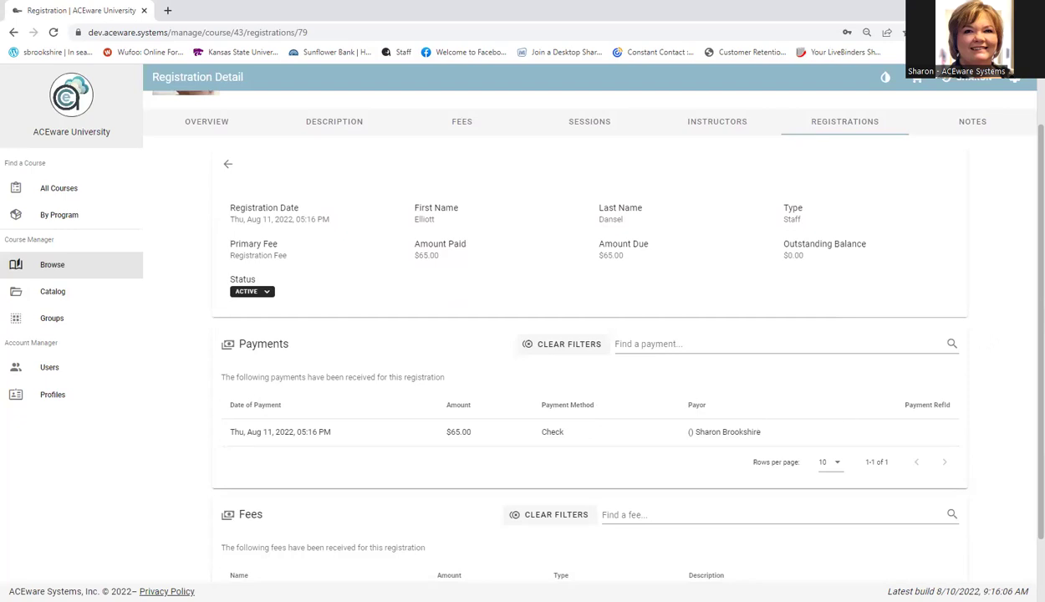
scroll(1004, 288, down, 1)
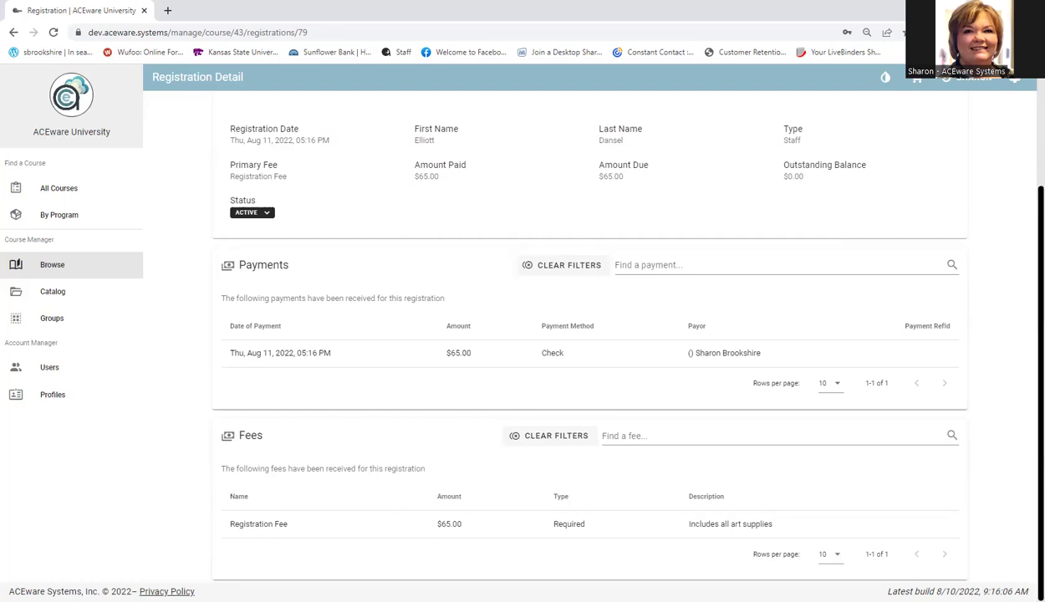
scroll(1004, 273, up, 2)
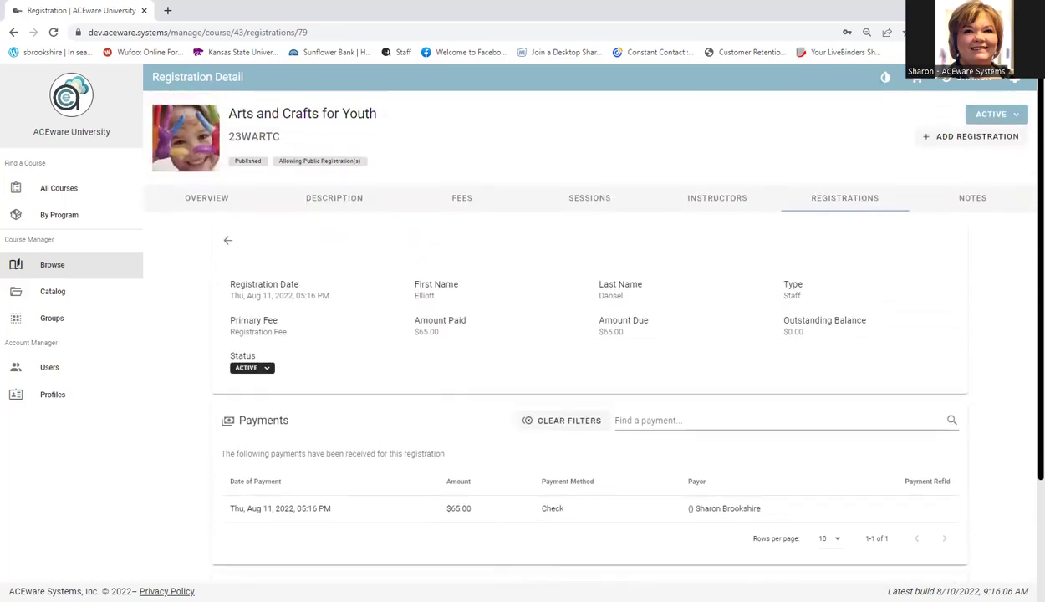